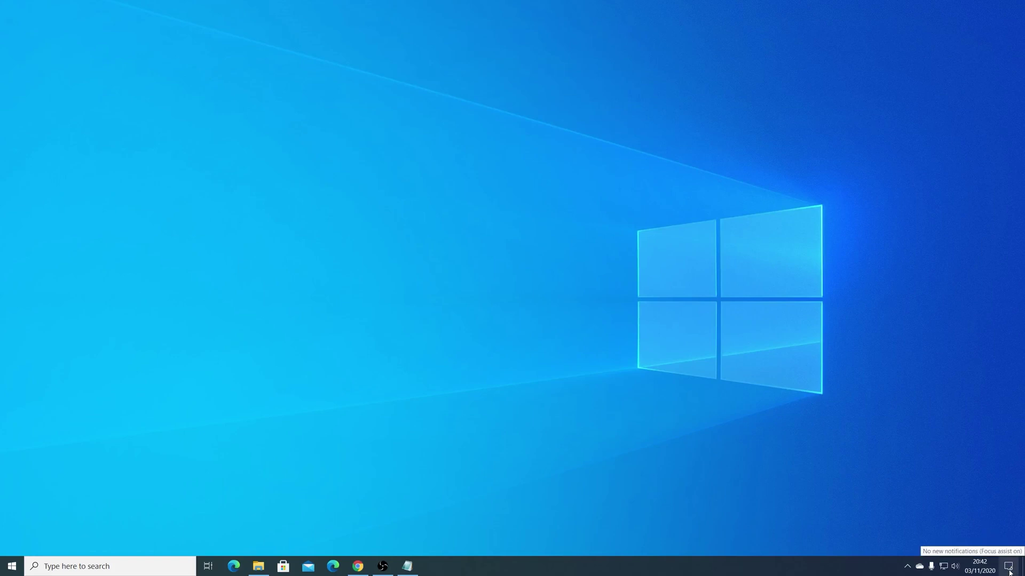
Step: Switch Bluetooth on from the Action Center tile and open its Bluetooth & other devices settings
left_click(1009, 568)
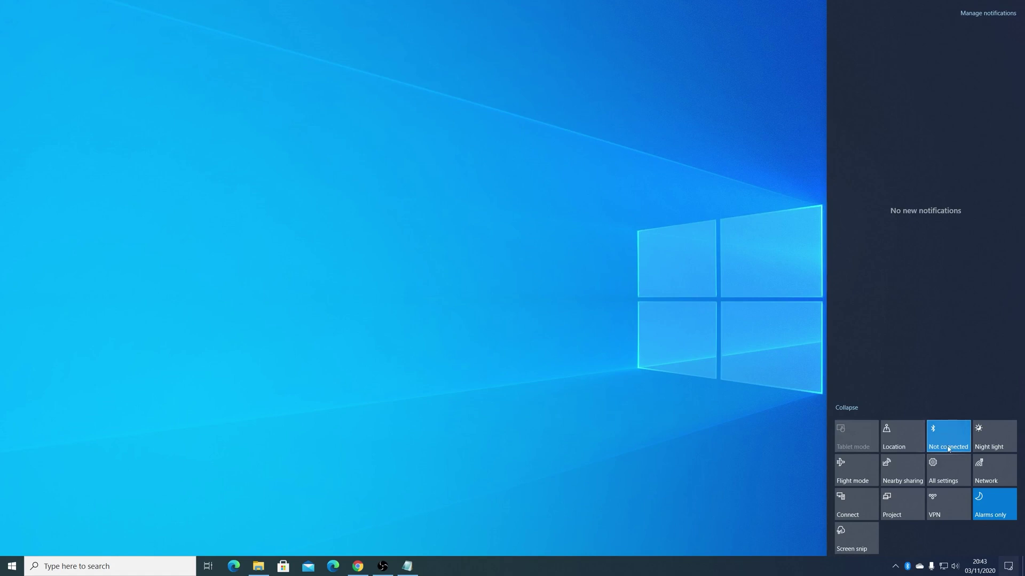
left_click(946, 442)
right_click(946, 436)
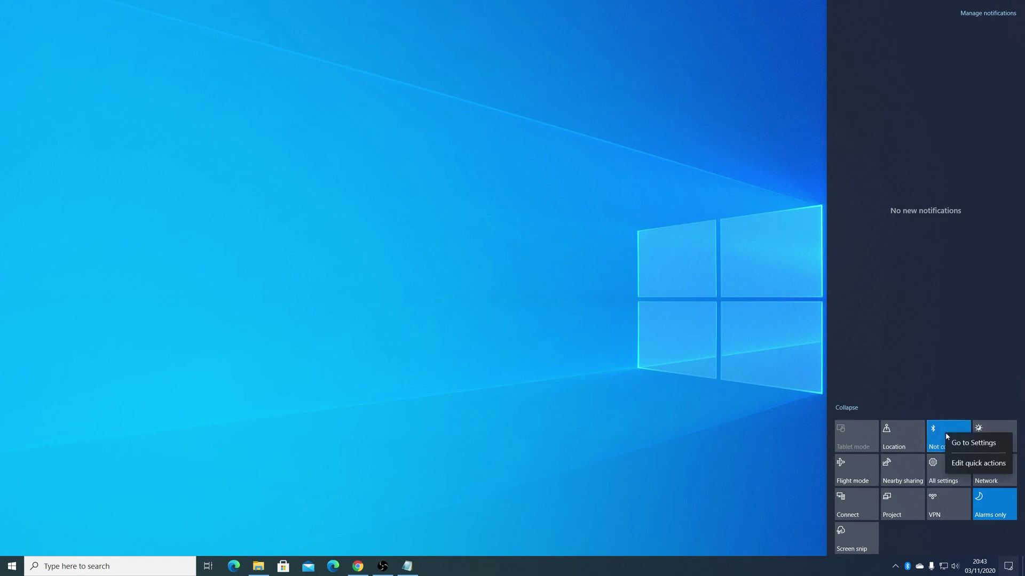
left_click(984, 444)
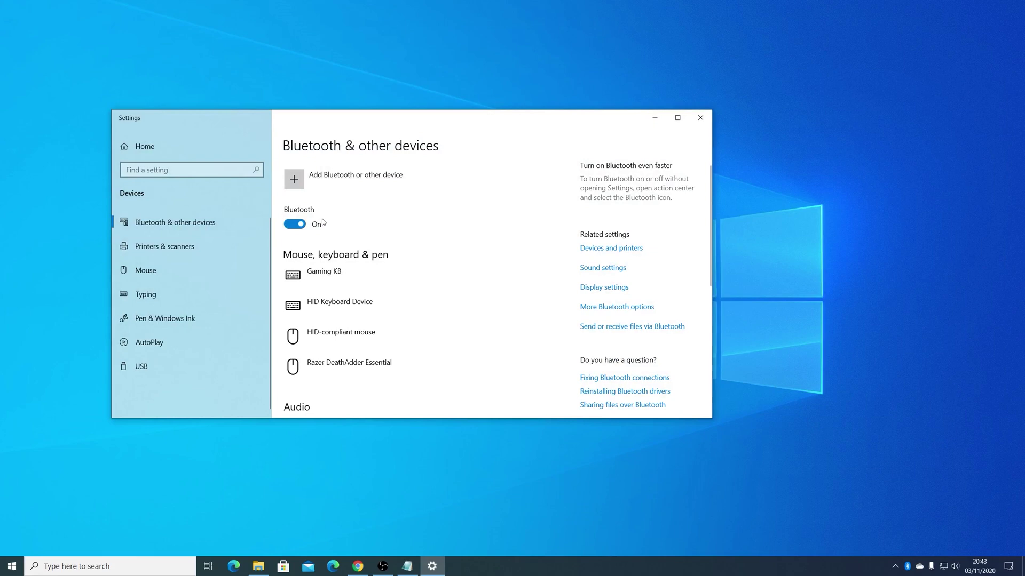
Step: Open More Bluetooth options, reposition the Bluetooth Settings dialog, then close it
left_click(607, 307)
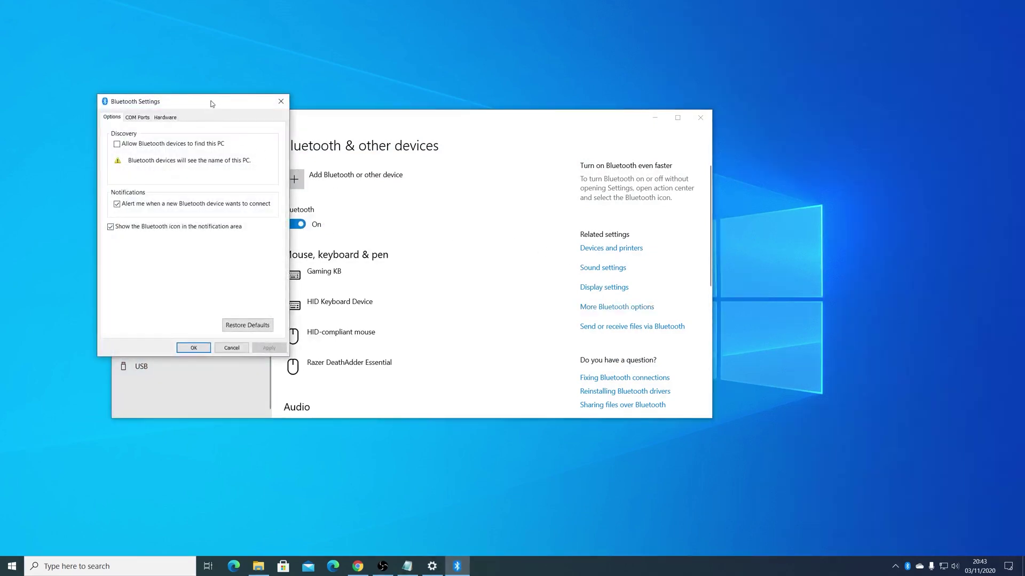
left_click_drag(212, 103, 366, 97)
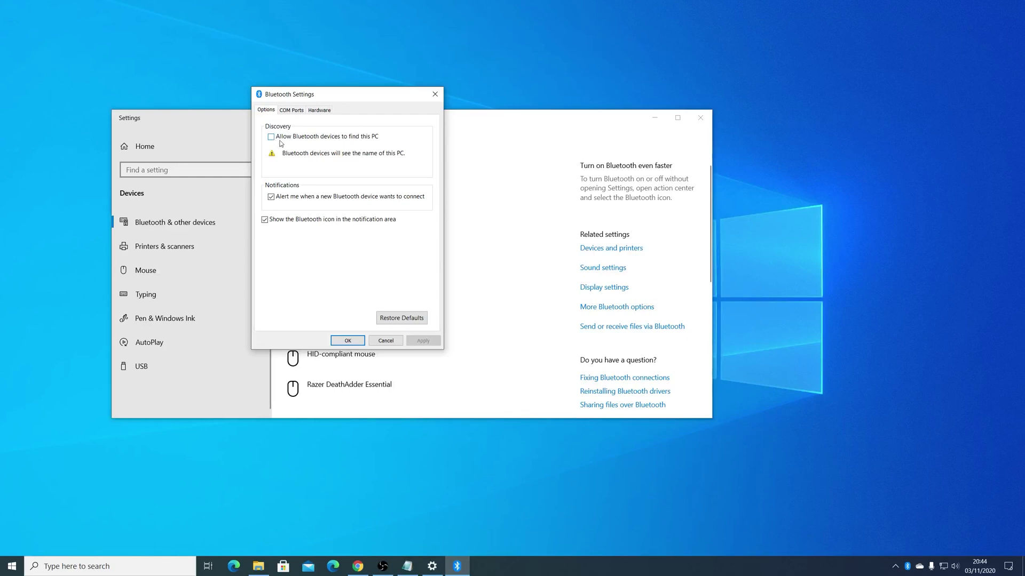
left_click(435, 96)
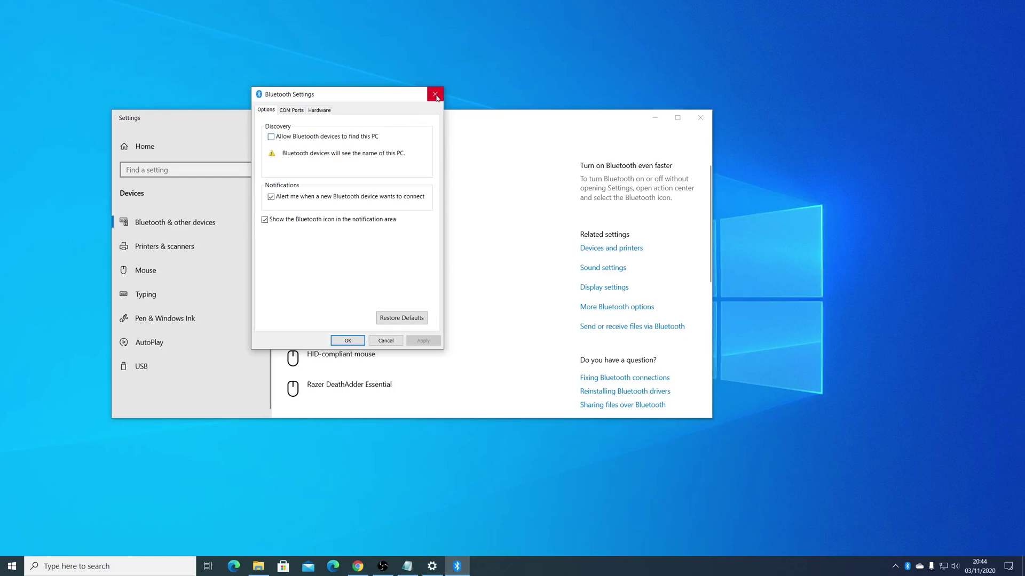